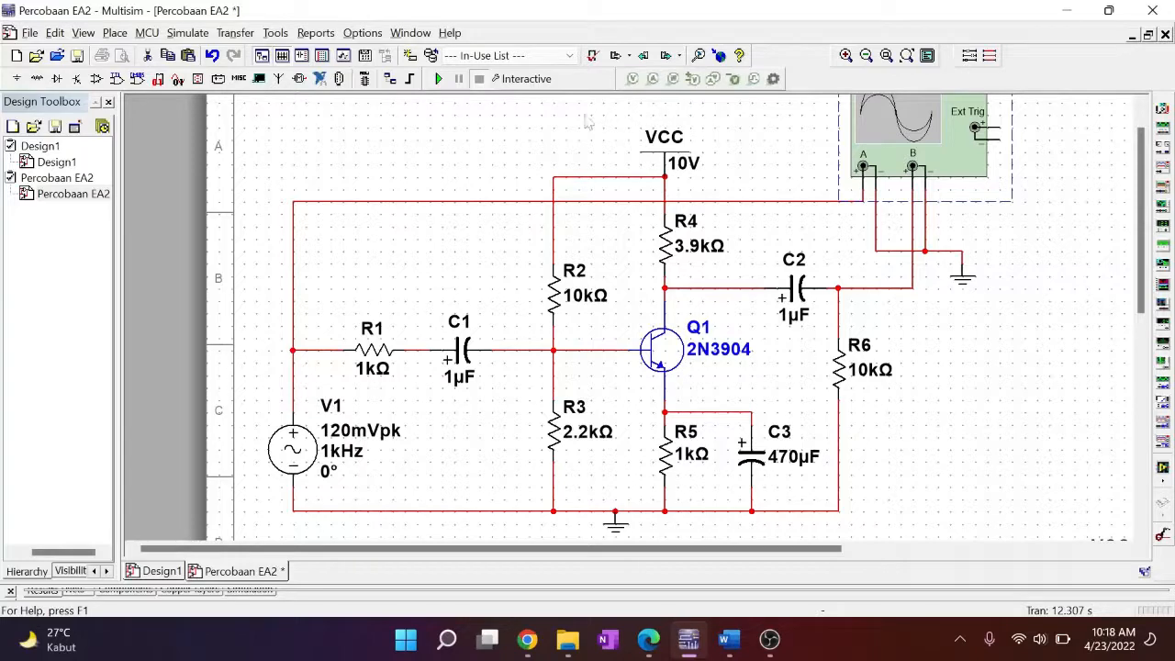
Step: Examine the transistor amplifier schematic around Q1, from source V1 through R1 and C1 to C2 and load resistor R6
click(538, 114)
drag(648, 405, 704, 384)
click(923, 234)
scroll(926, 215, up, 3)
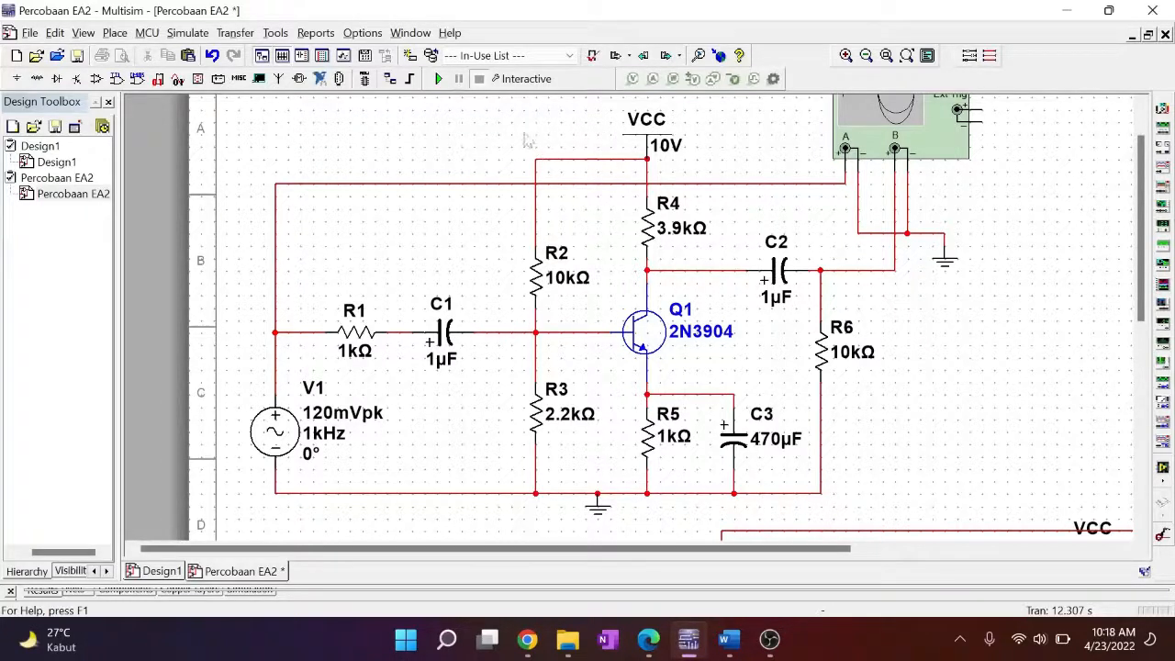
drag(687, 522, 512, 127)
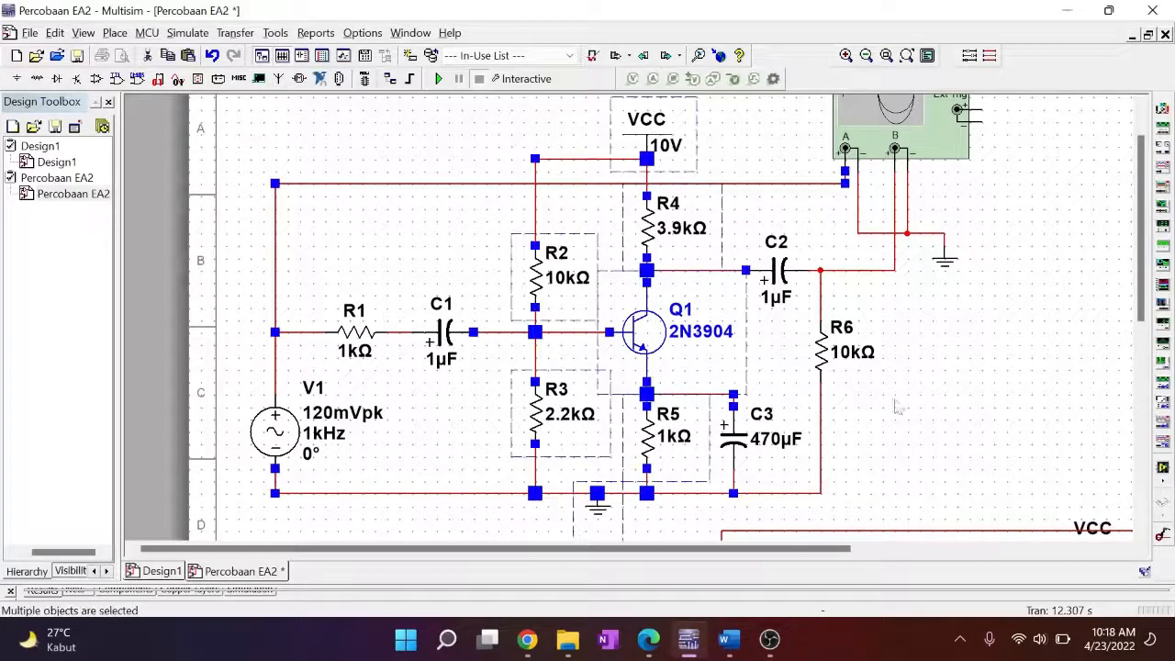
click(909, 393)
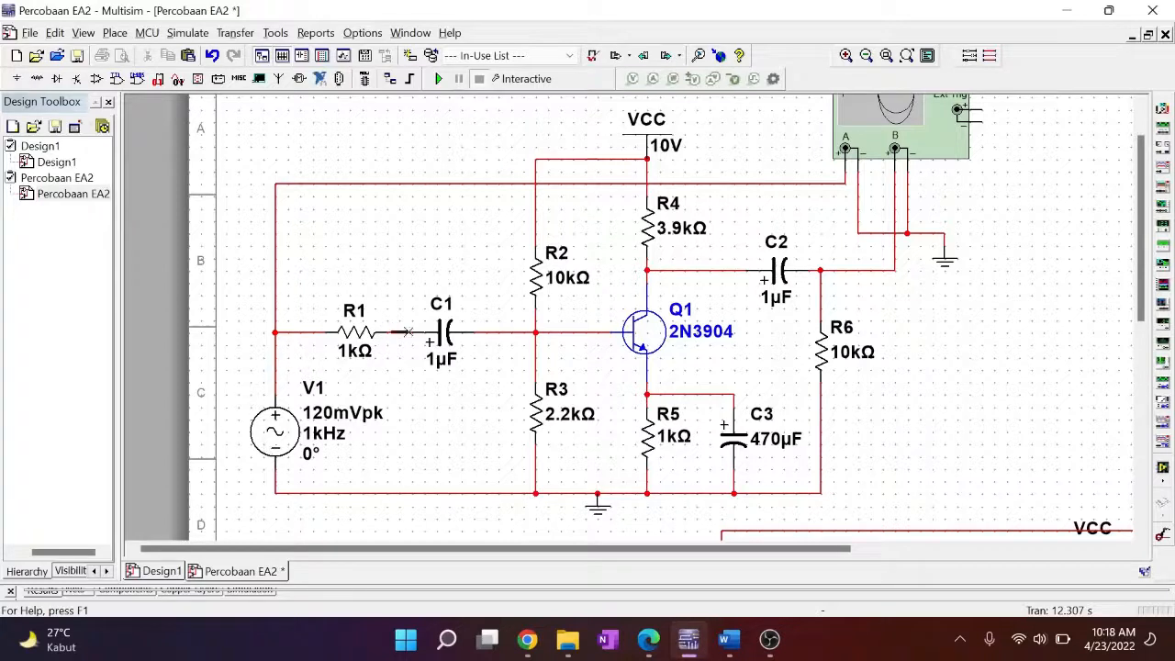
click(430, 333)
scroll(643, 342, up, 1)
scroll(707, 331, up, 1)
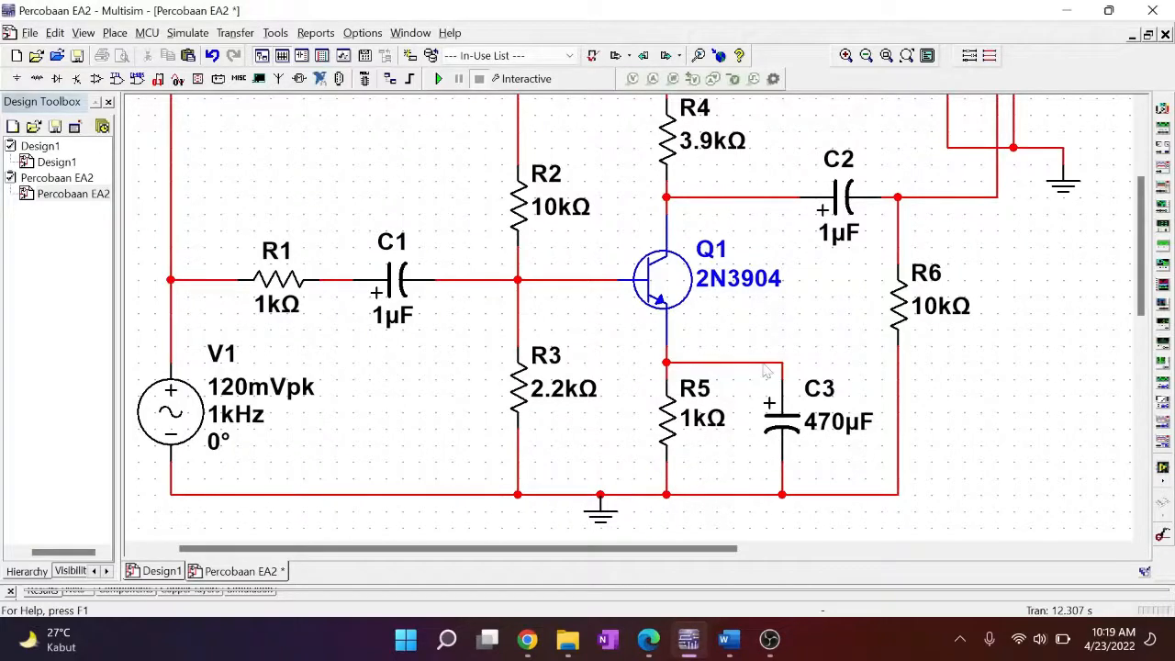
scroll(616, 437, down, 1)
drag(618, 372, 664, 418)
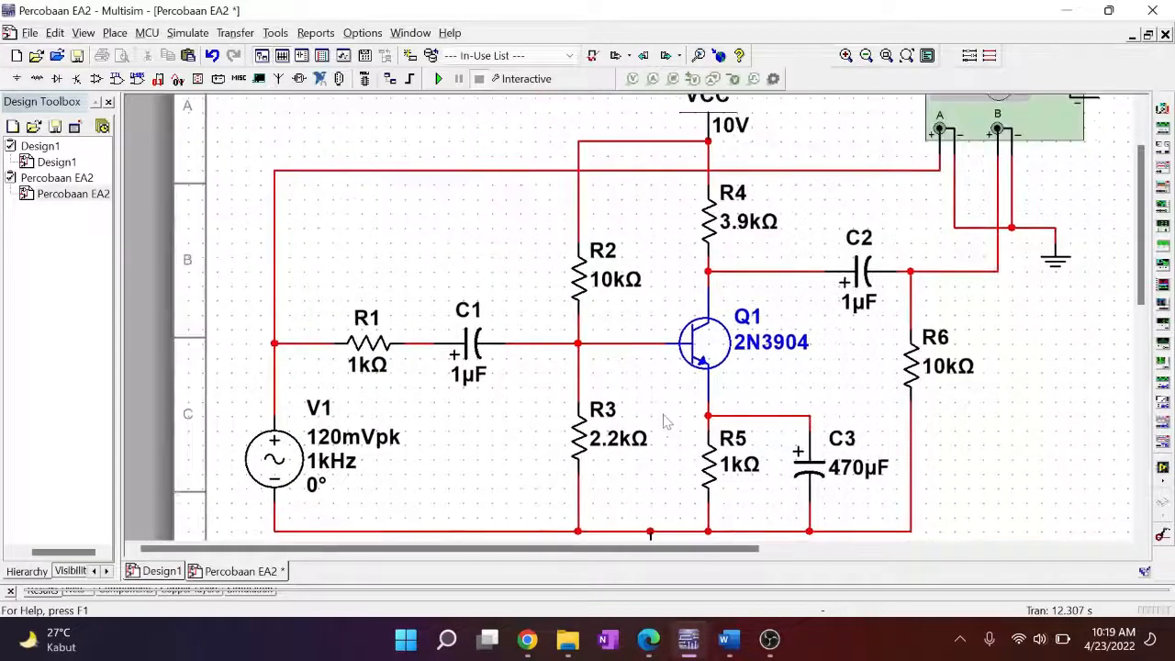
drag(794, 390, 765, 358)
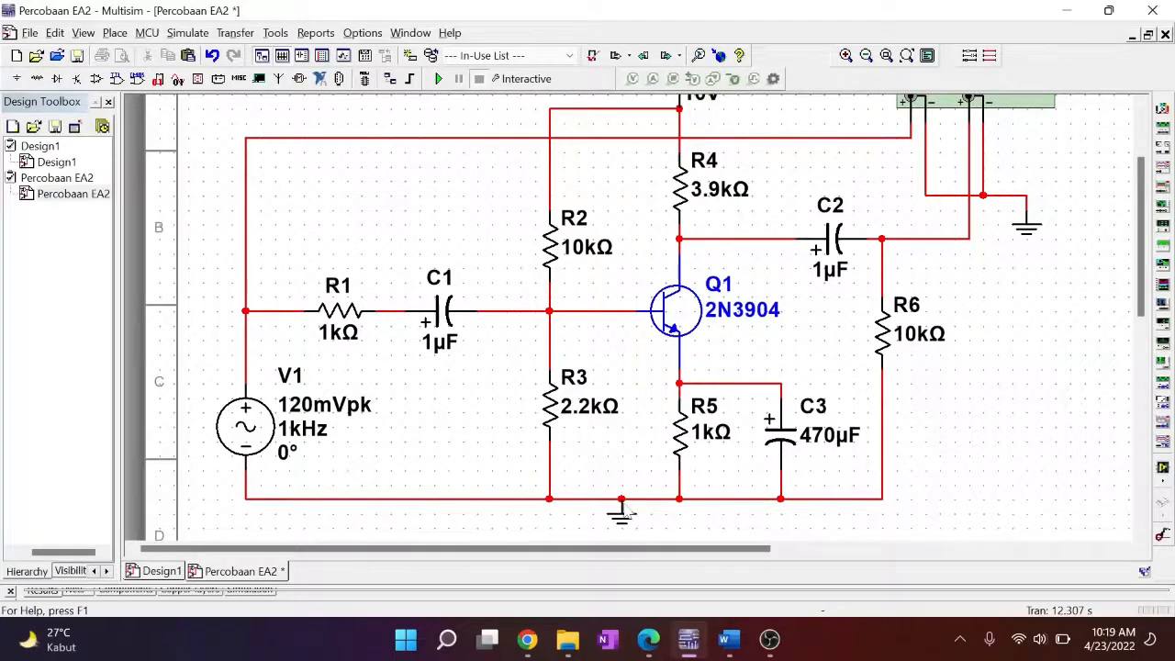
scroll(633, 275, up, 1)
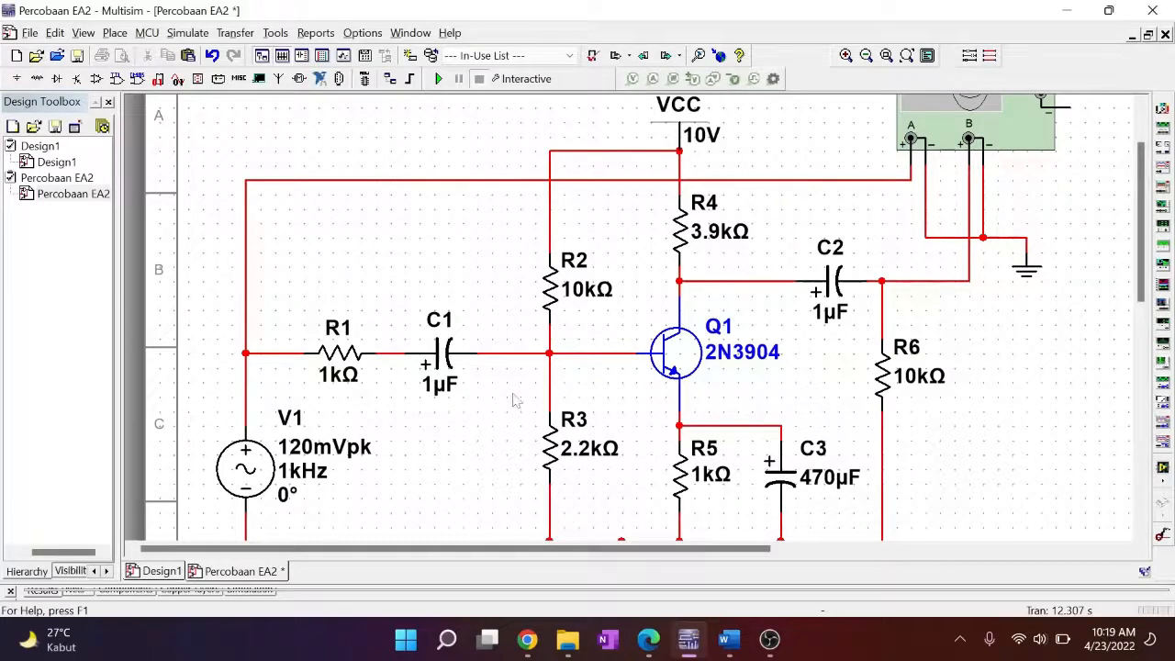
scroll(480, 413, down, 1)
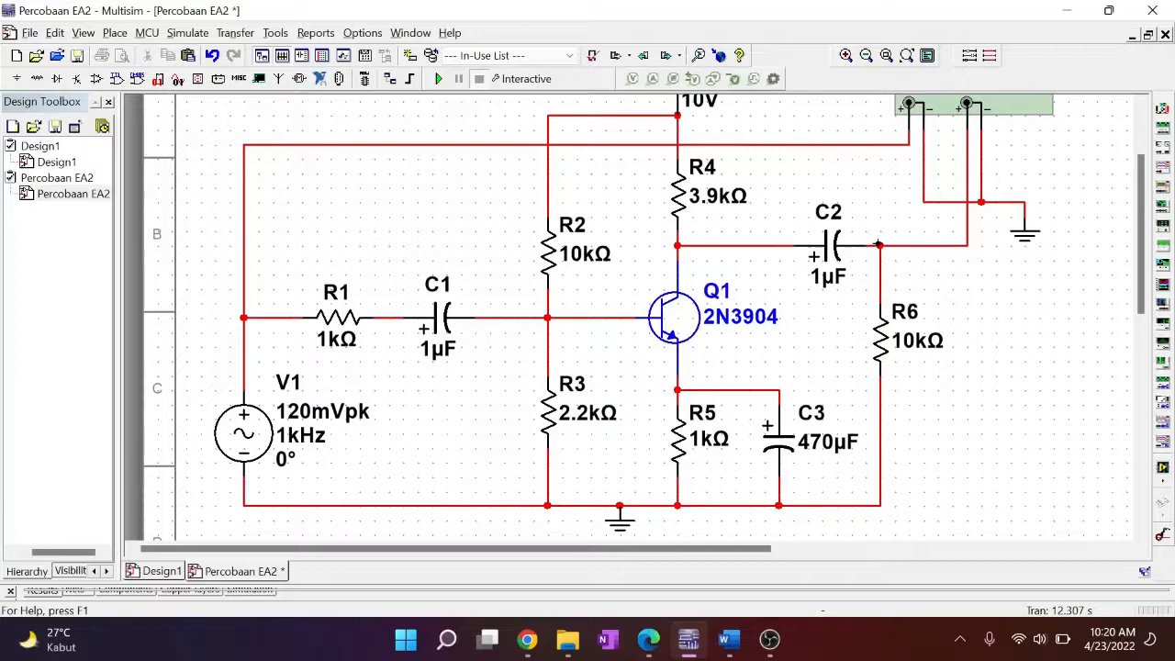
drag(861, 176, 854, 189)
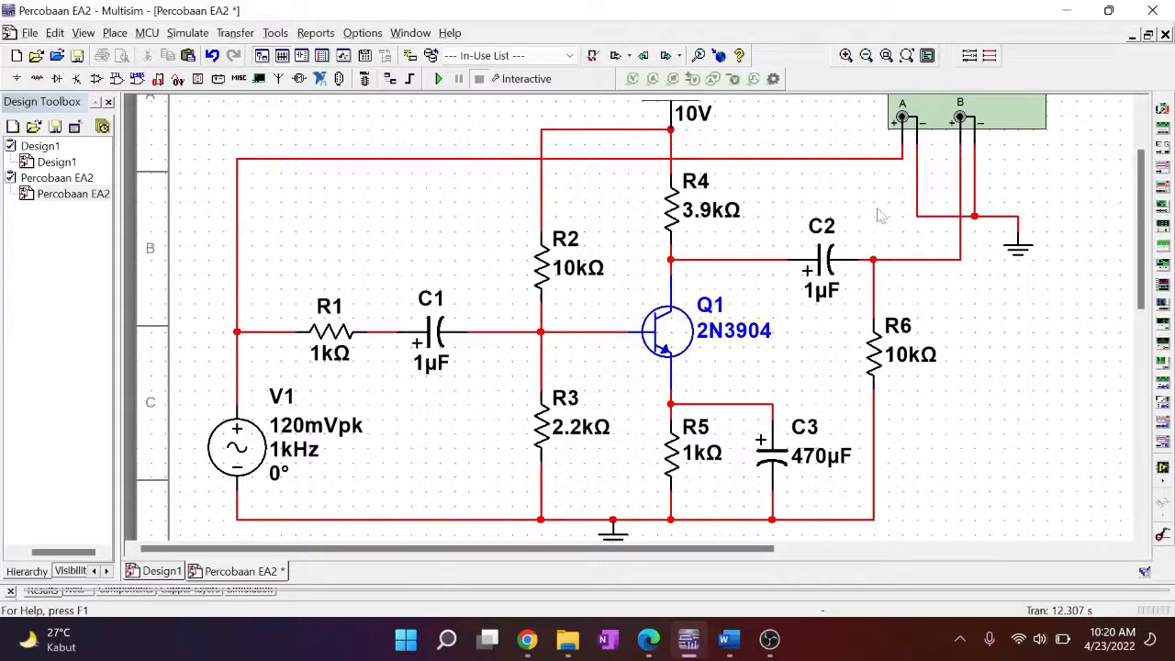
Step: Run the interactive simulation of the amplifier circuit and open the oscilloscope display
click(439, 79)
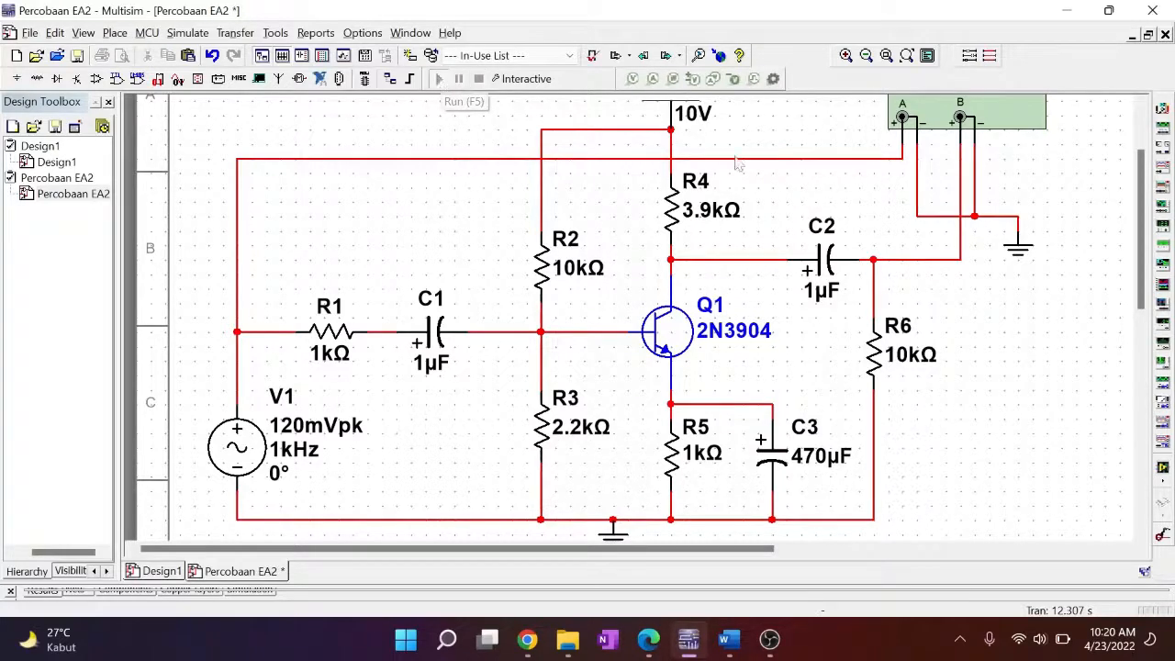
scroll(822, 180, down, 1)
drag(826, 187, 743, 217)
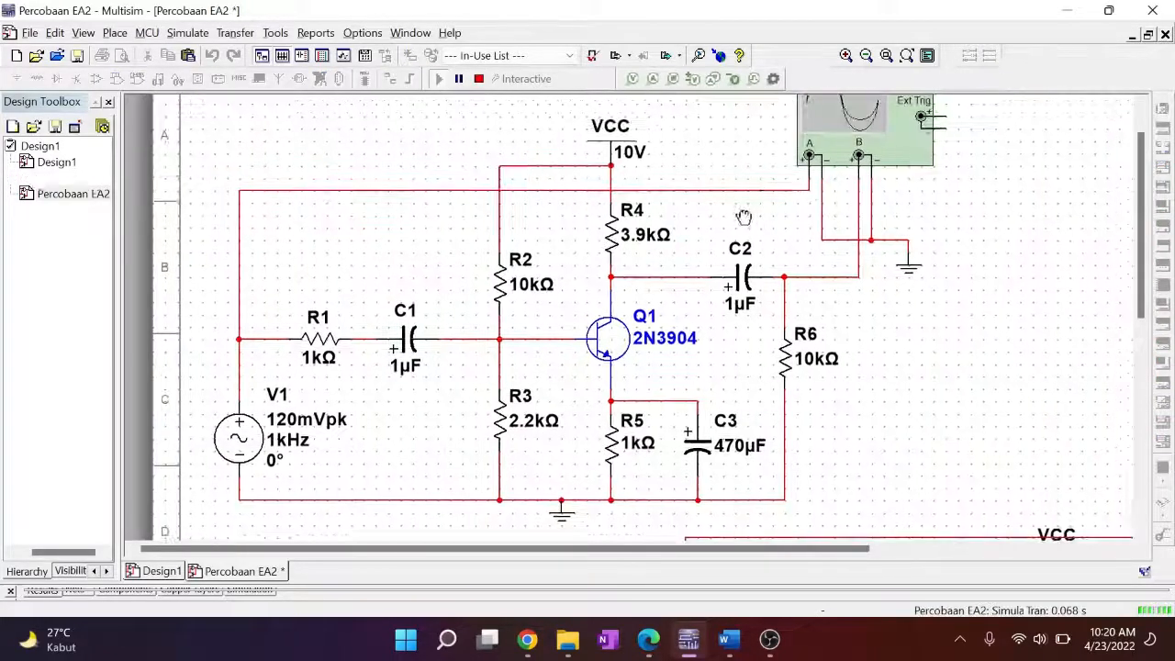
double_click(845, 139)
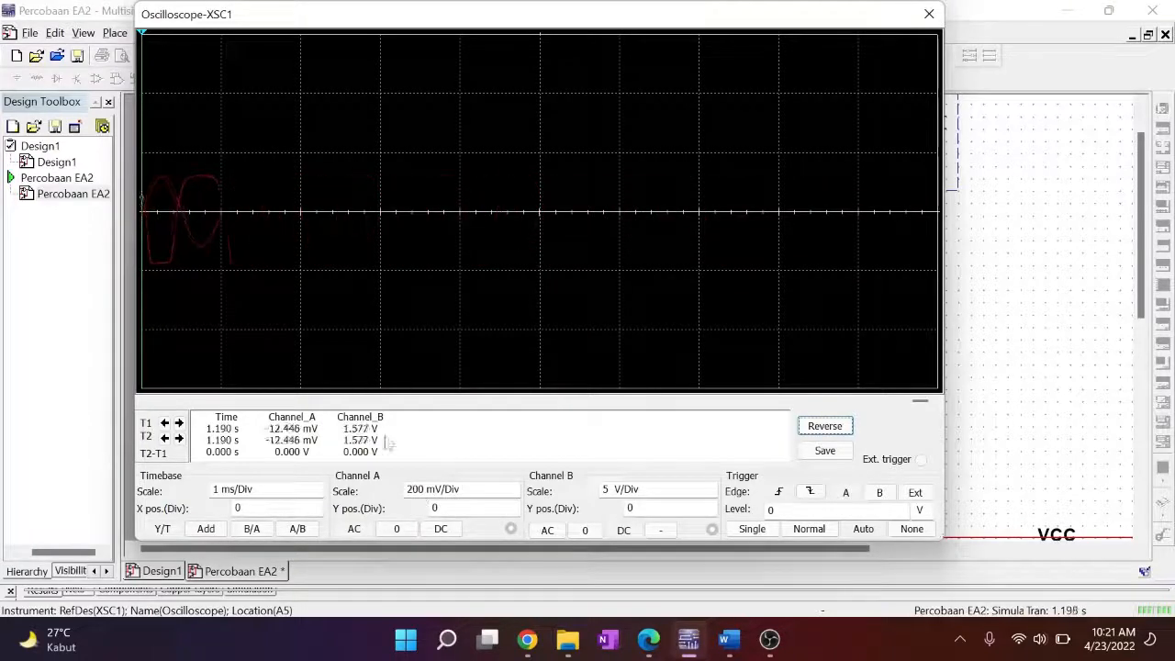
Step: Set the oscilloscope's channel A scale to 5 V/Div and close the instrument display
click(513, 494)
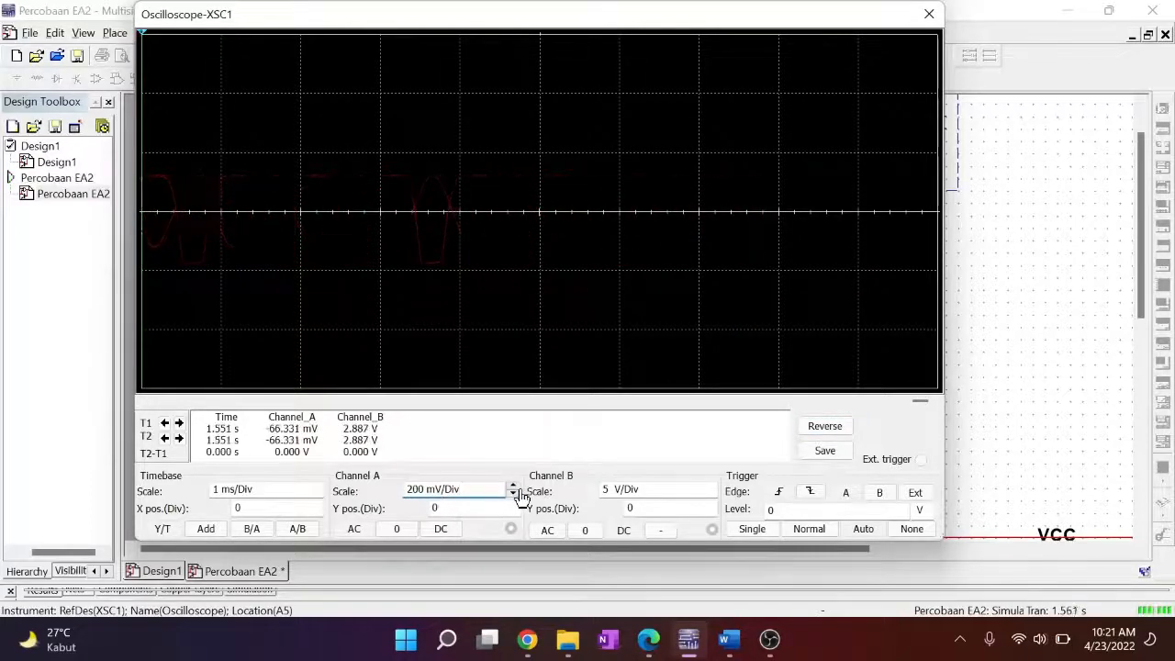
click(513, 487)
click(513, 486)
click(513, 487)
click(513, 487)
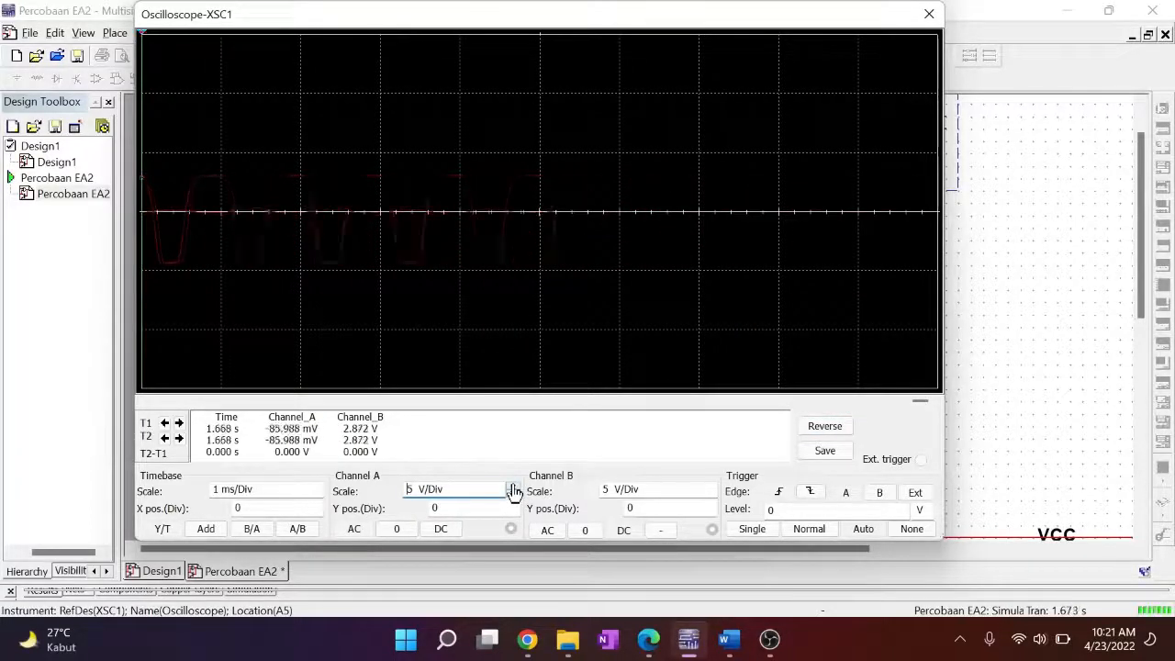
click(514, 487)
click(514, 487)
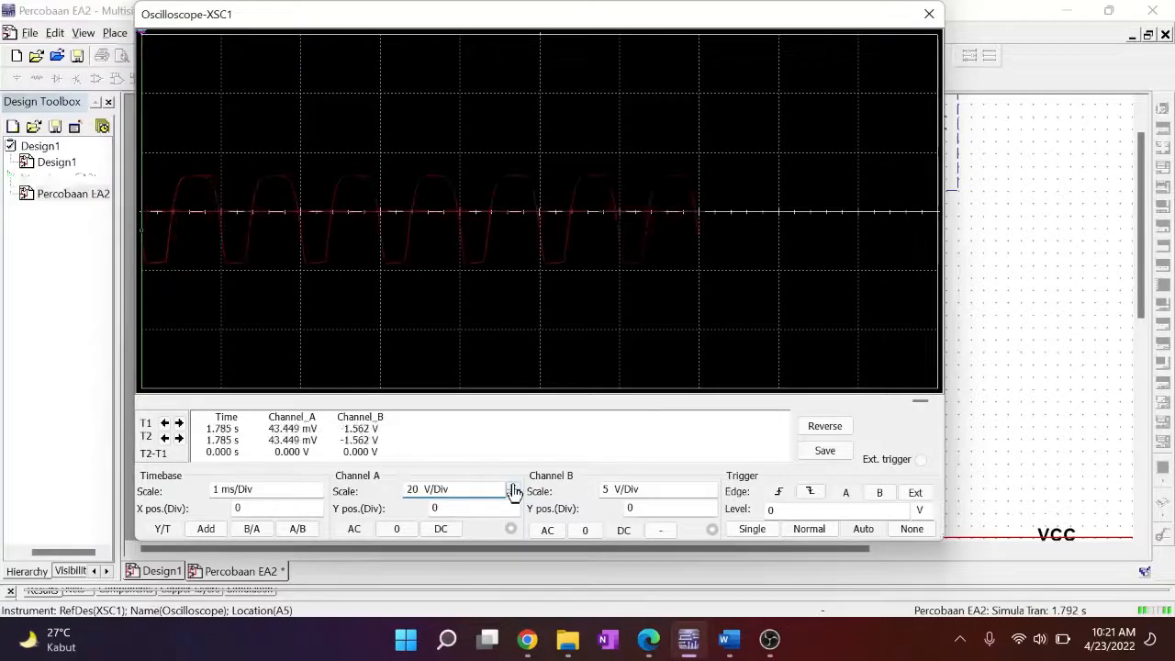
click(513, 496)
click(513, 496)
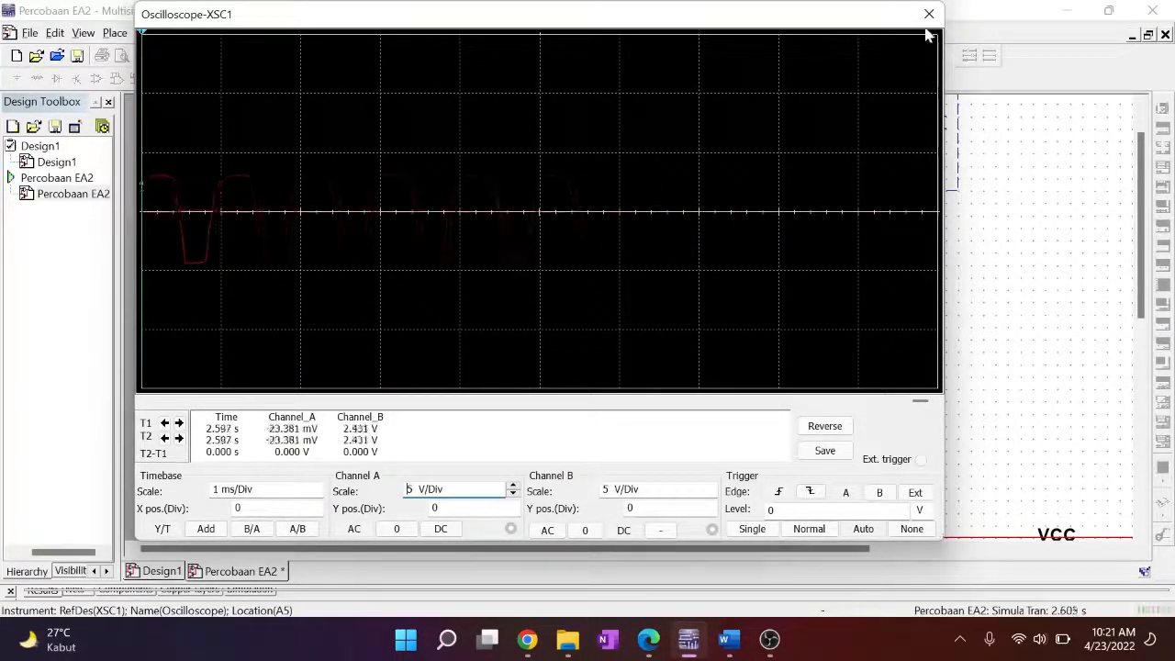
click(929, 14)
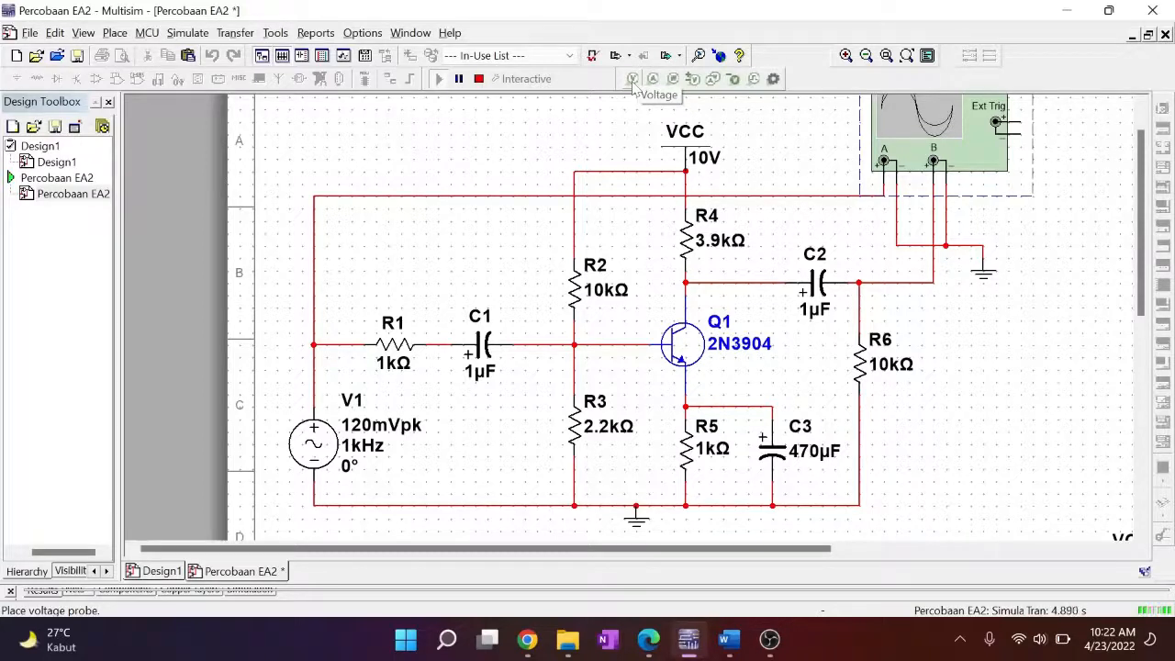
Step: Place voltage probes on the input node between V1 and R1 and on the output wire between C2 and R6
click(633, 79)
click(317, 345)
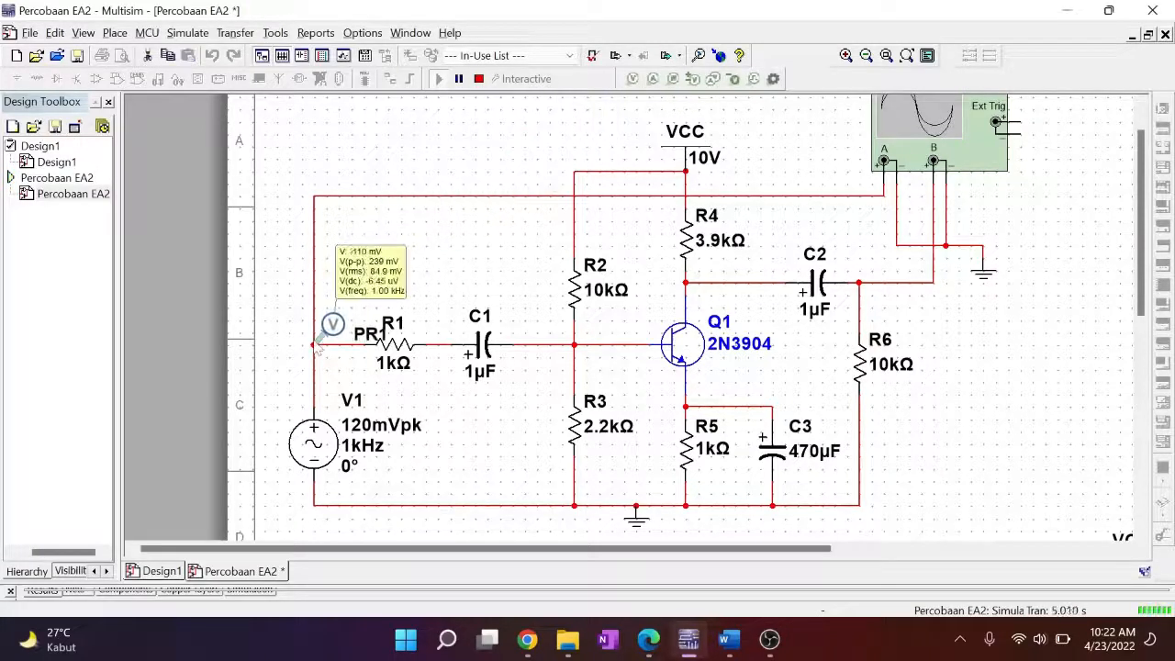
click(632, 81)
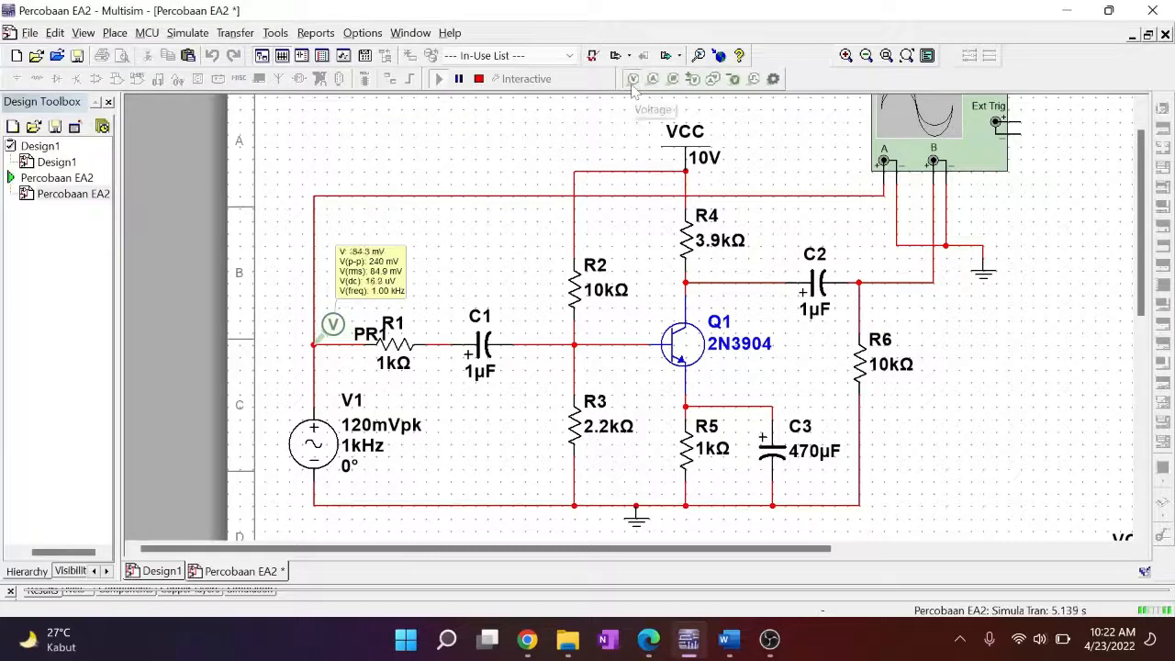
click(864, 307)
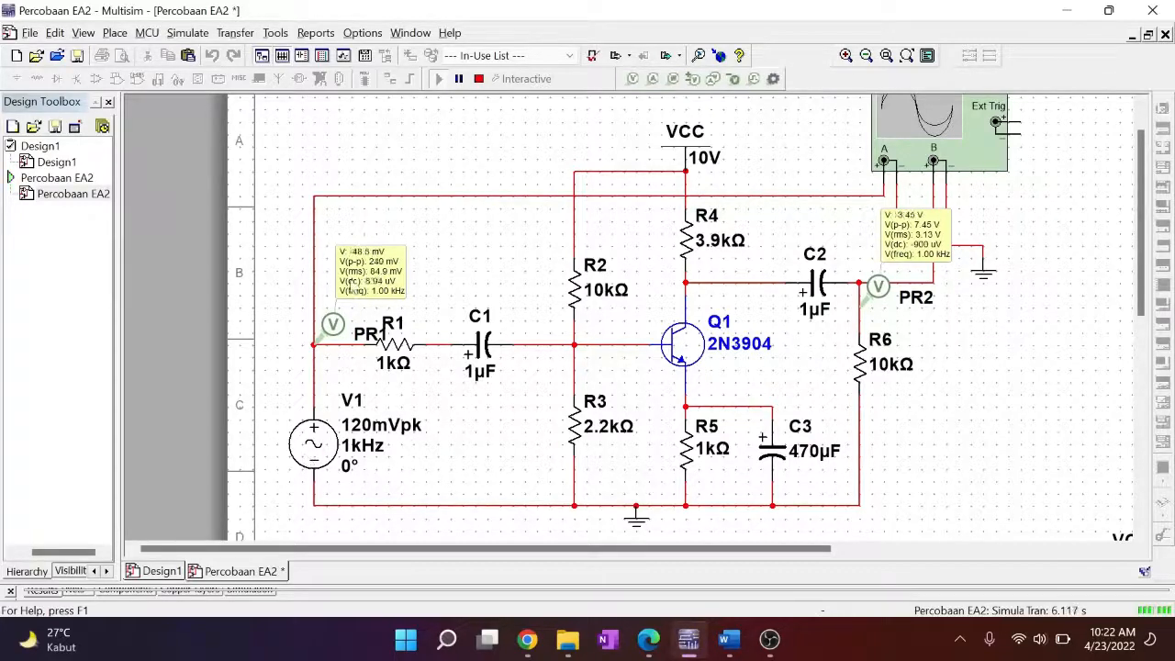
Step: Compare the peak-to-peak voltage readings of the input probe and the output probe
scroll(364, 273, up, 4)
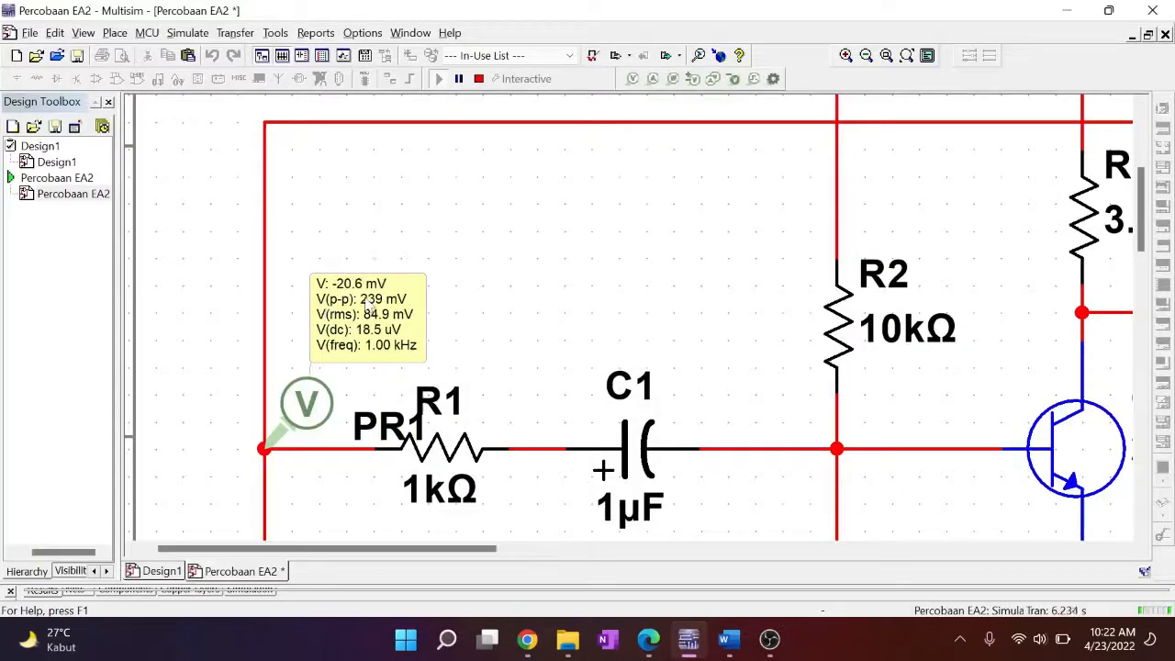
scroll(443, 298, down, 3)
scroll(450, 276, down, 1)
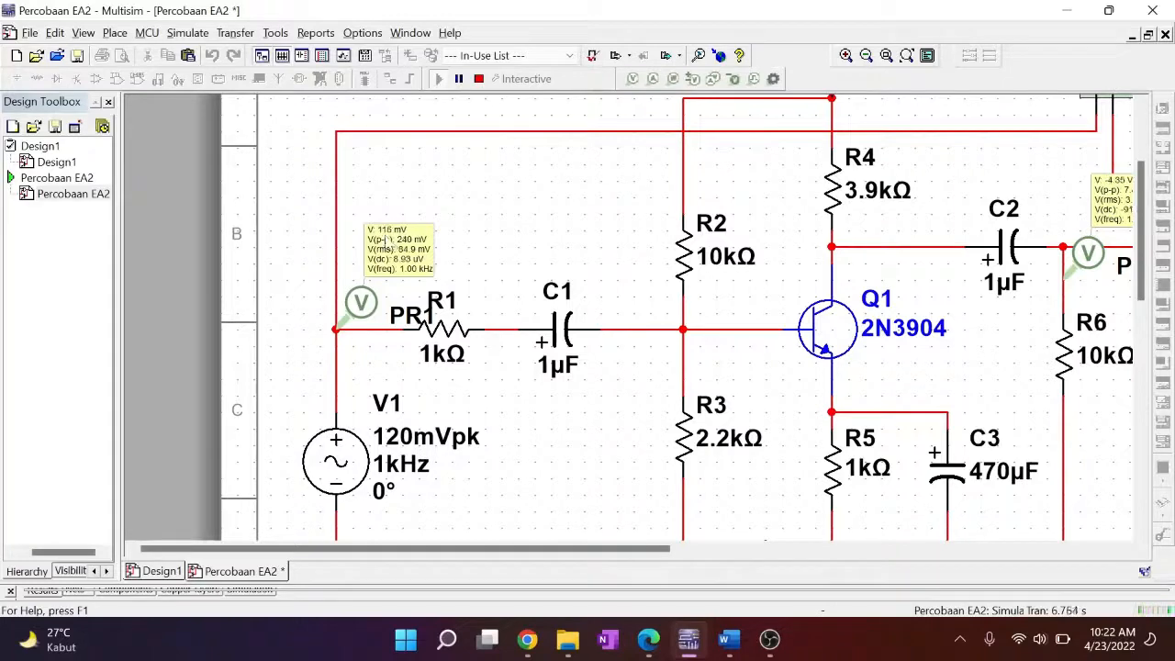
drag(527, 247, 443, 260)
drag(818, 299, 578, 350)
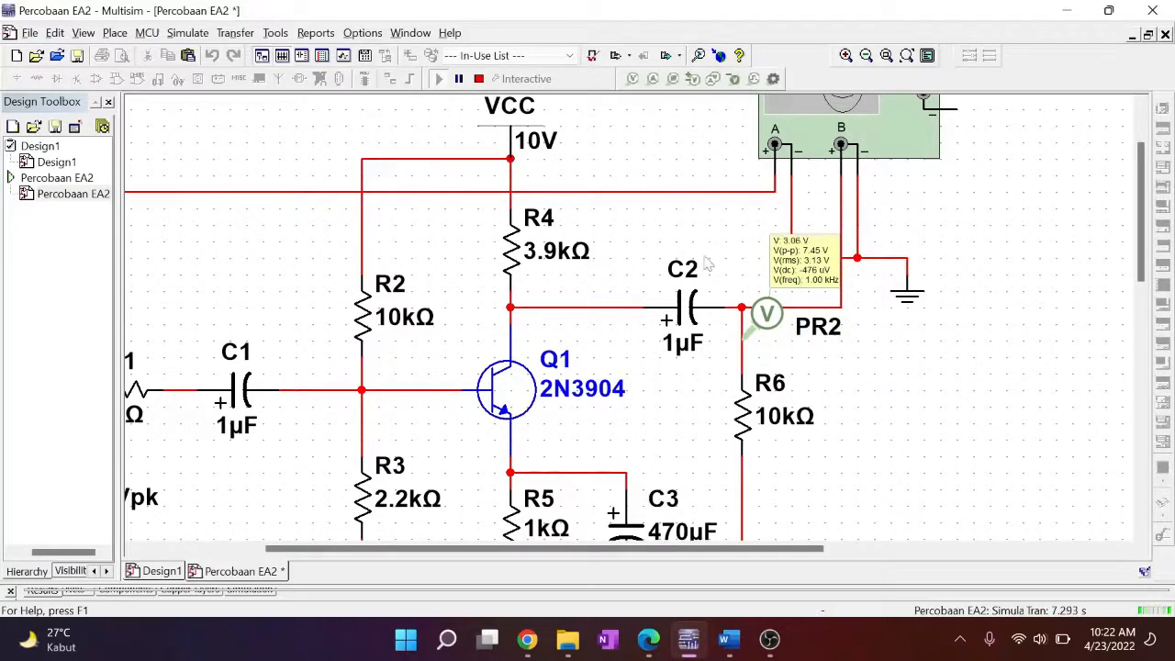
scroll(611, 266, down, 2)
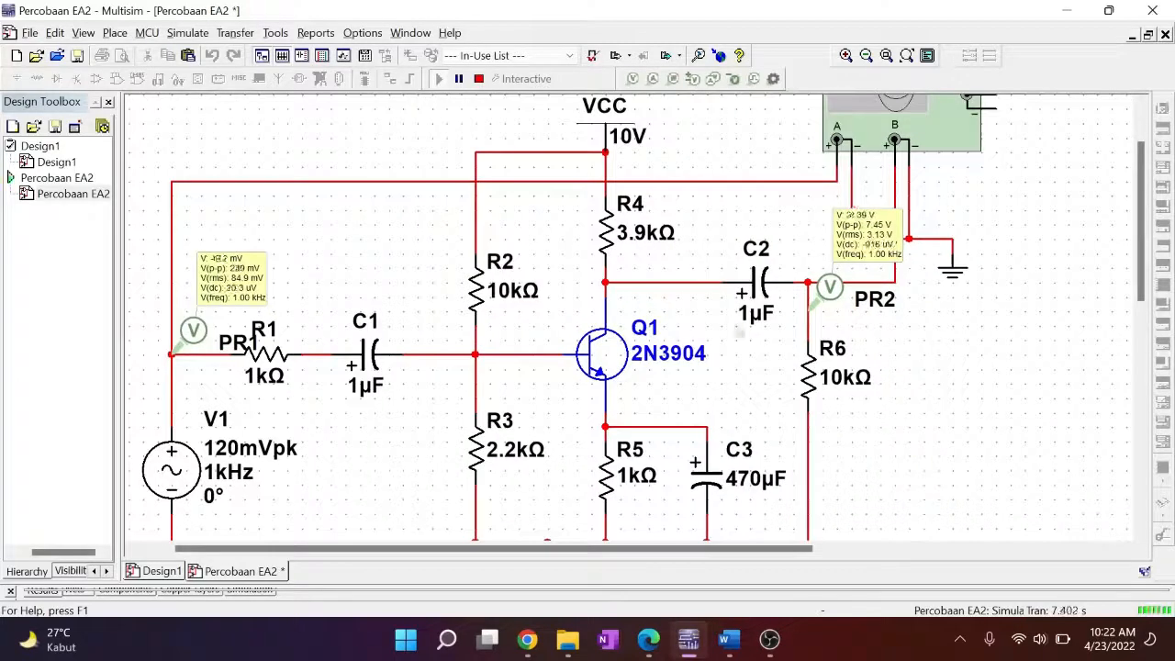
Step: Set load resistor R6 to 5 kΩ and restart the simulation so the new value takes effect
double_click(849, 376)
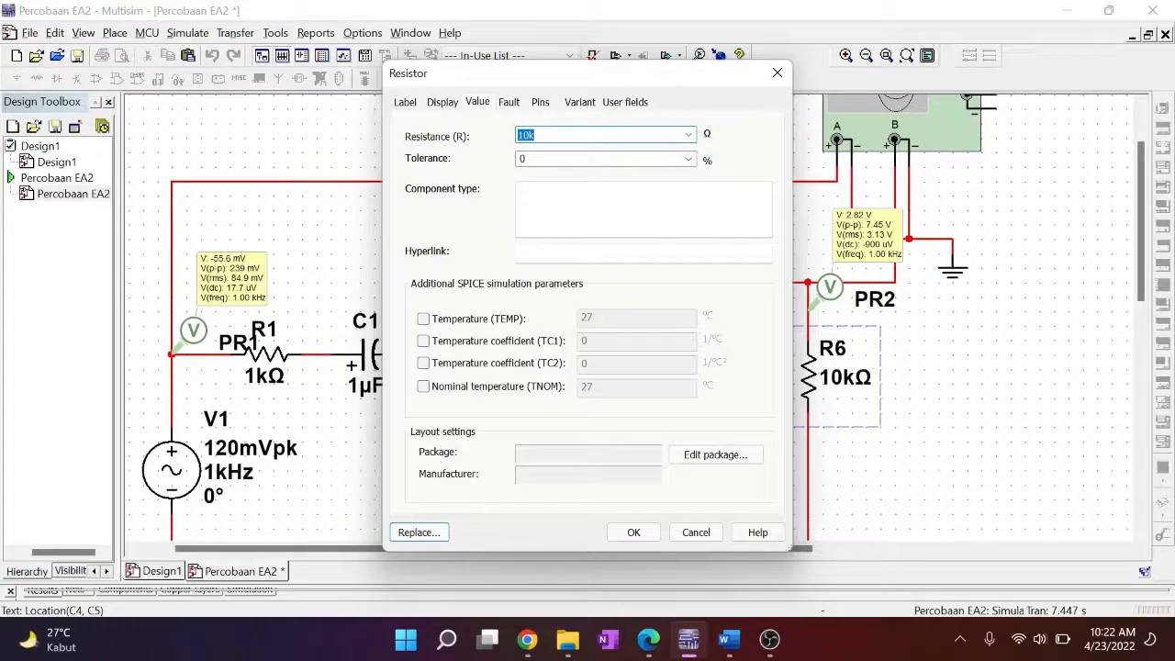
text(5k)
key(Return)
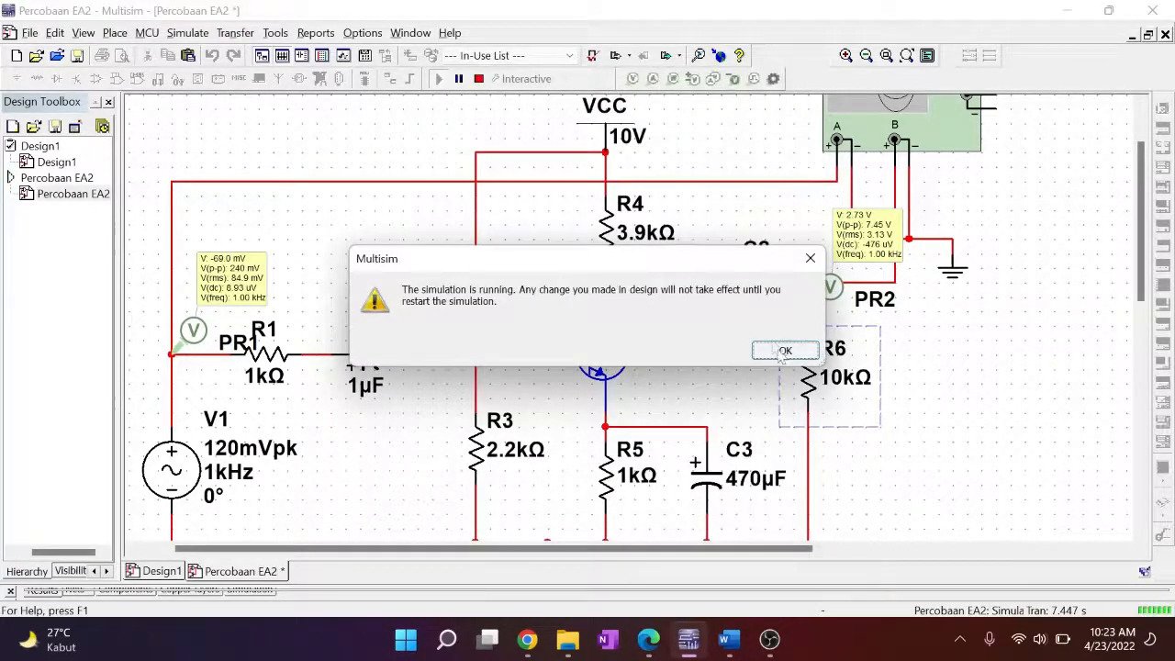
click(785, 352)
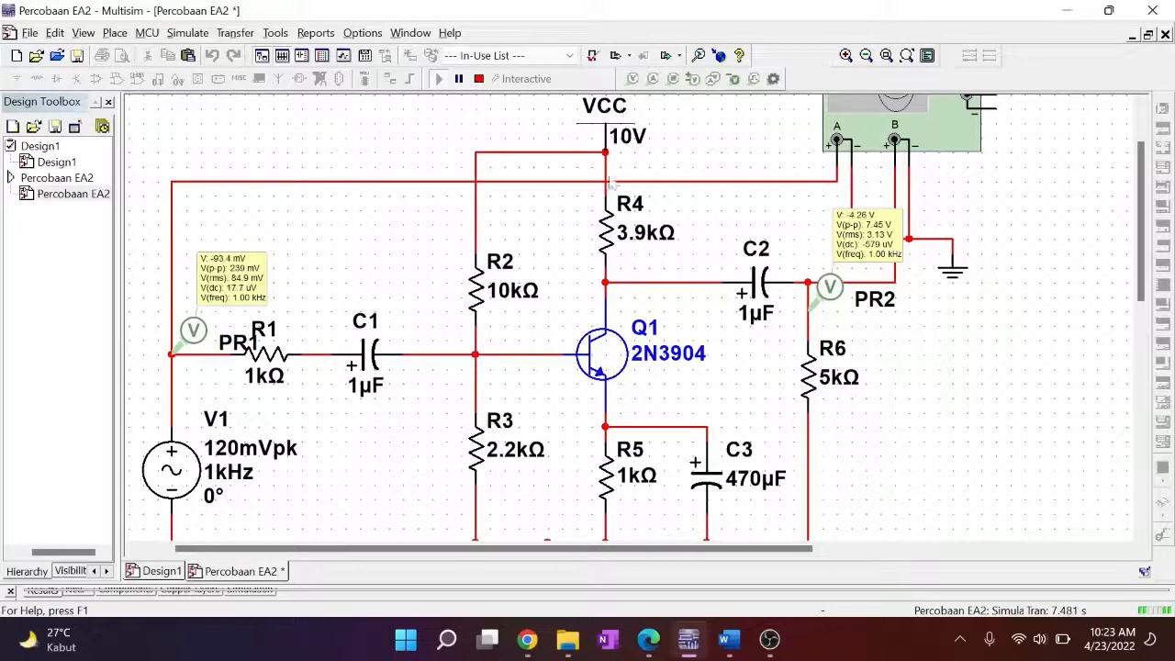
click(478, 79)
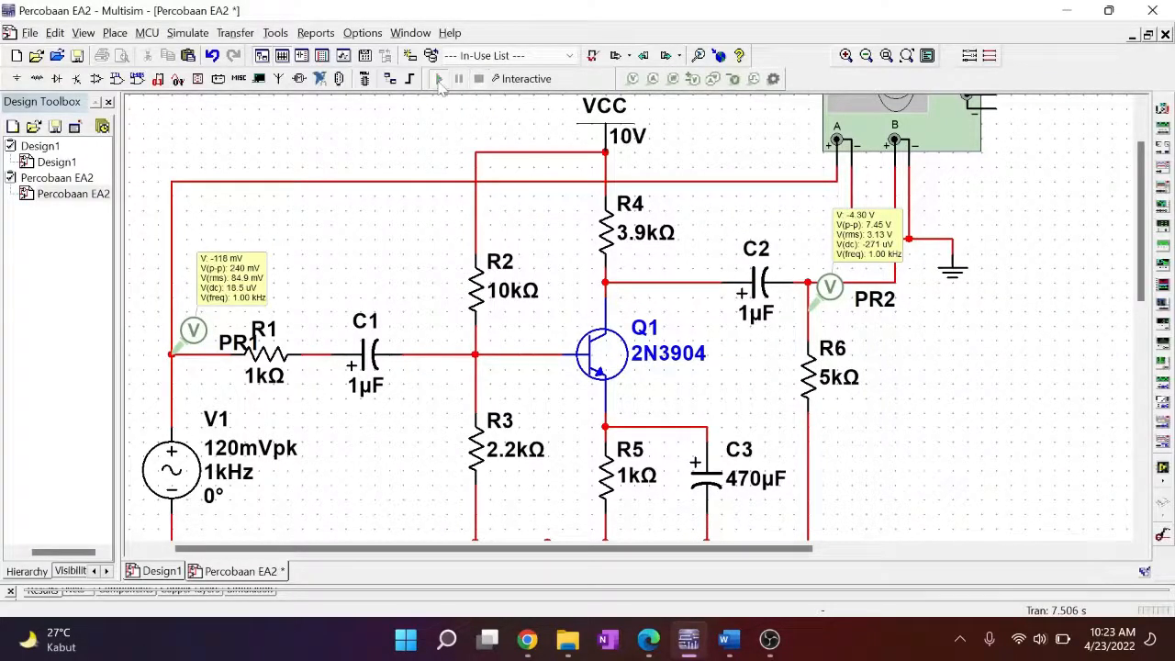
click(438, 79)
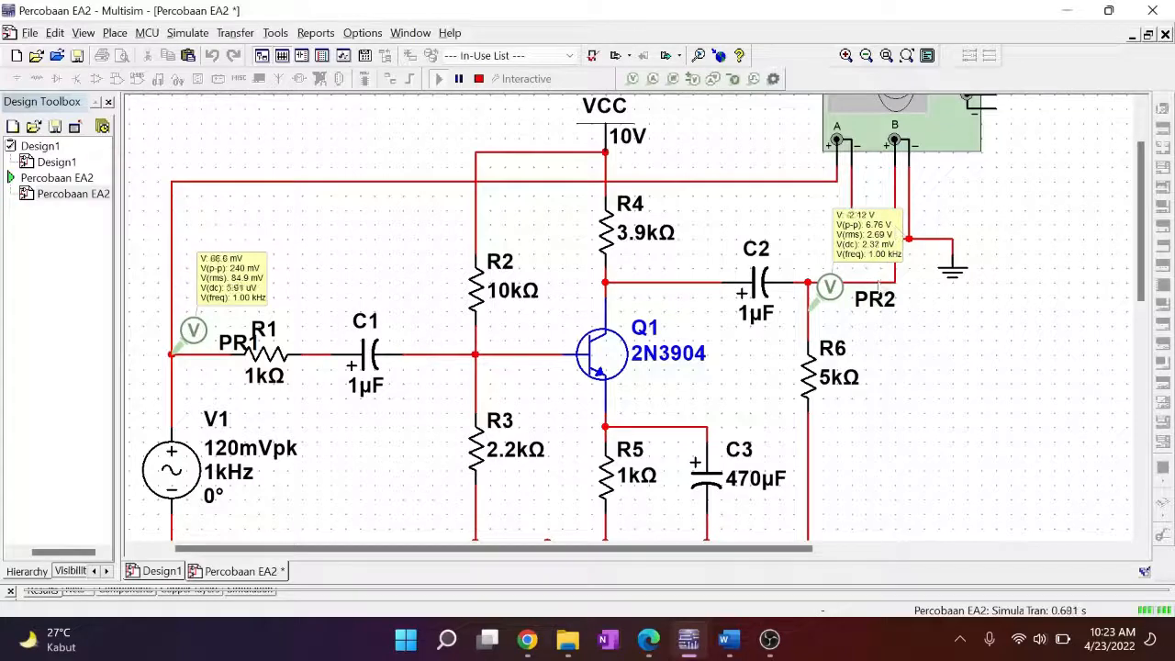
Step: Stop the simulation, set load resistor R6 to 1.5 kΩ, and run the simulation again
click(479, 78)
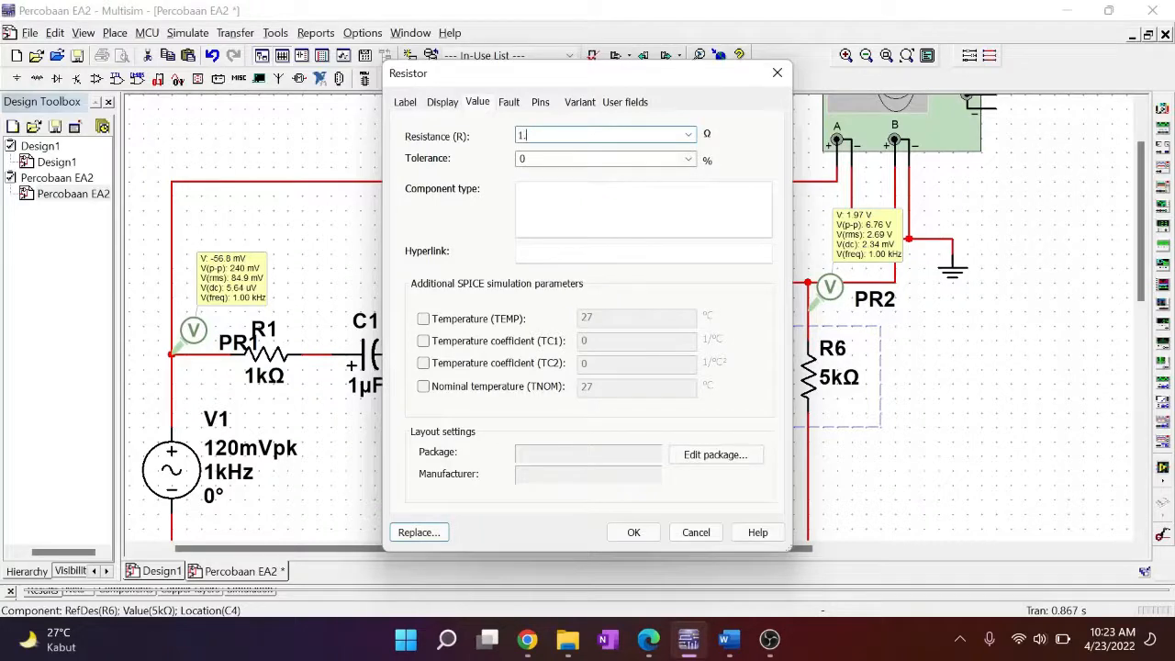
text(k)
key(Return)
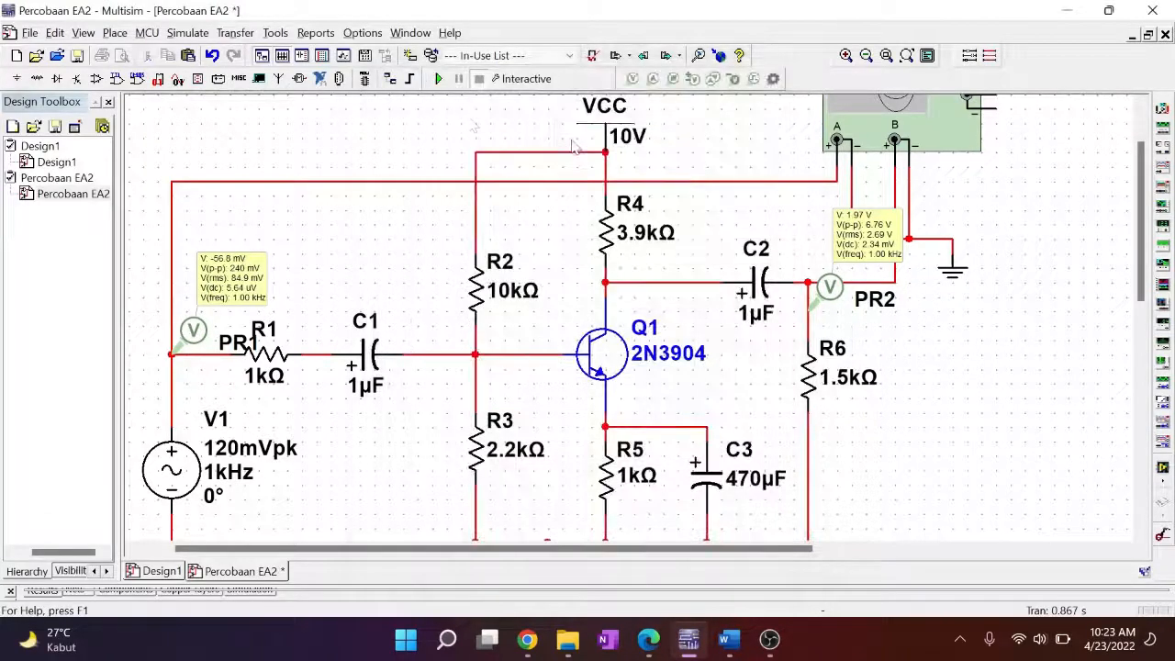
click(438, 79)
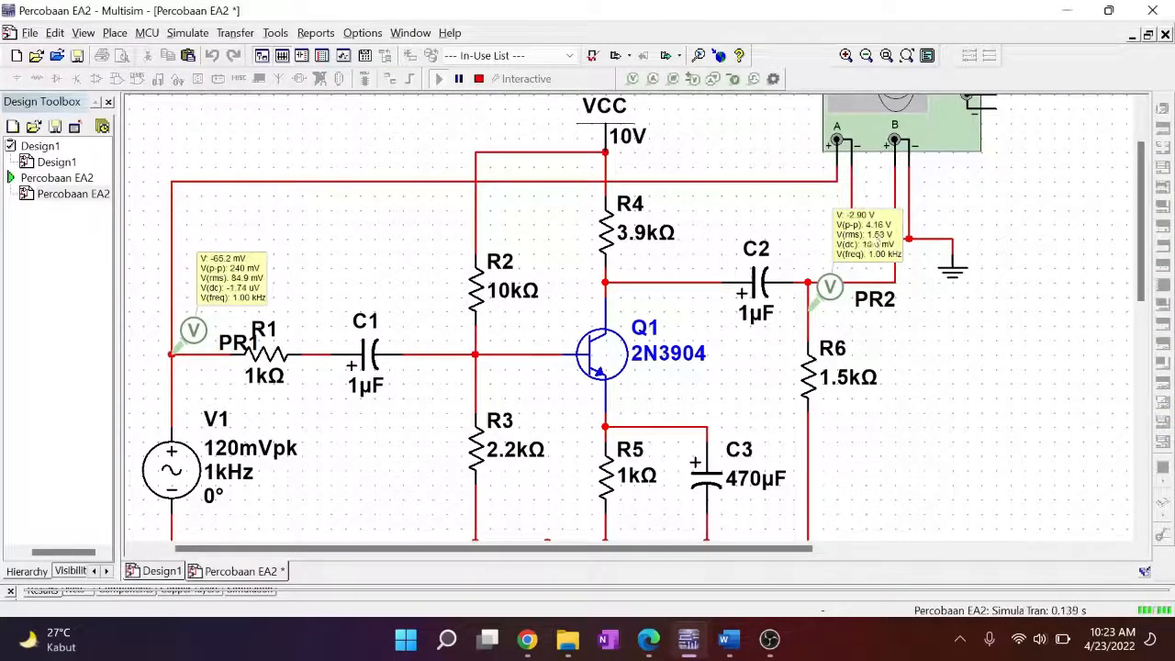
Step: Read the output probe's voltages with the 1.5 kΩ load and compare them with the input probe
scroll(877, 240, up, 5)
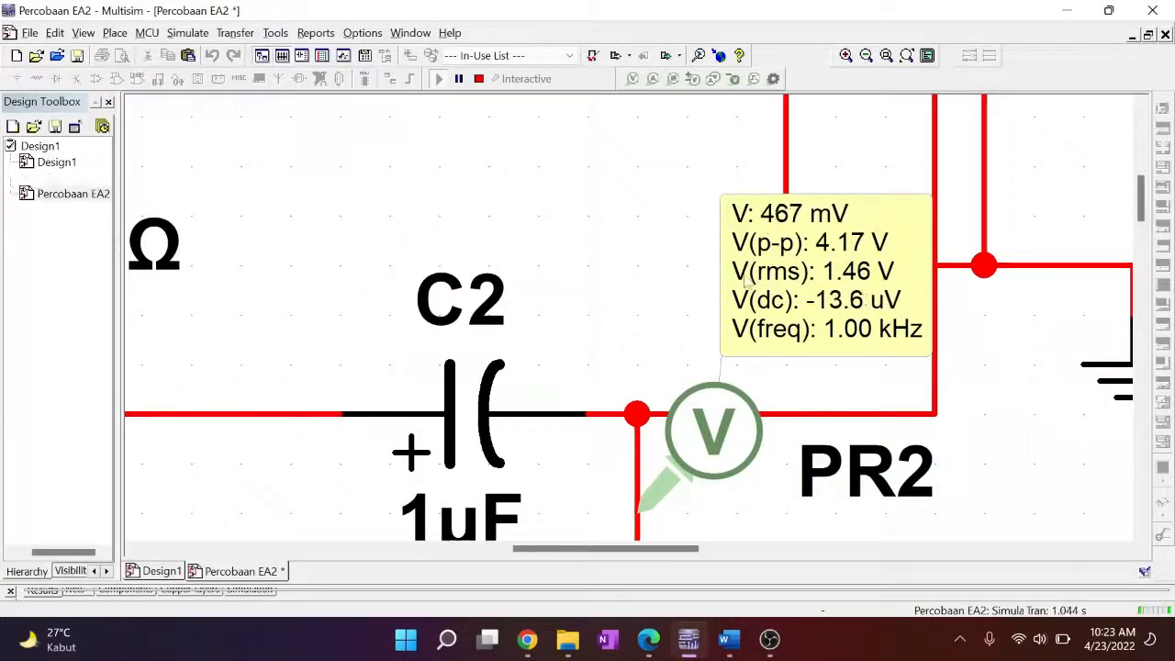
scroll(488, 290, down, 5)
scroll(488, 291, left, 5)
scroll(488, 290, down, 3)
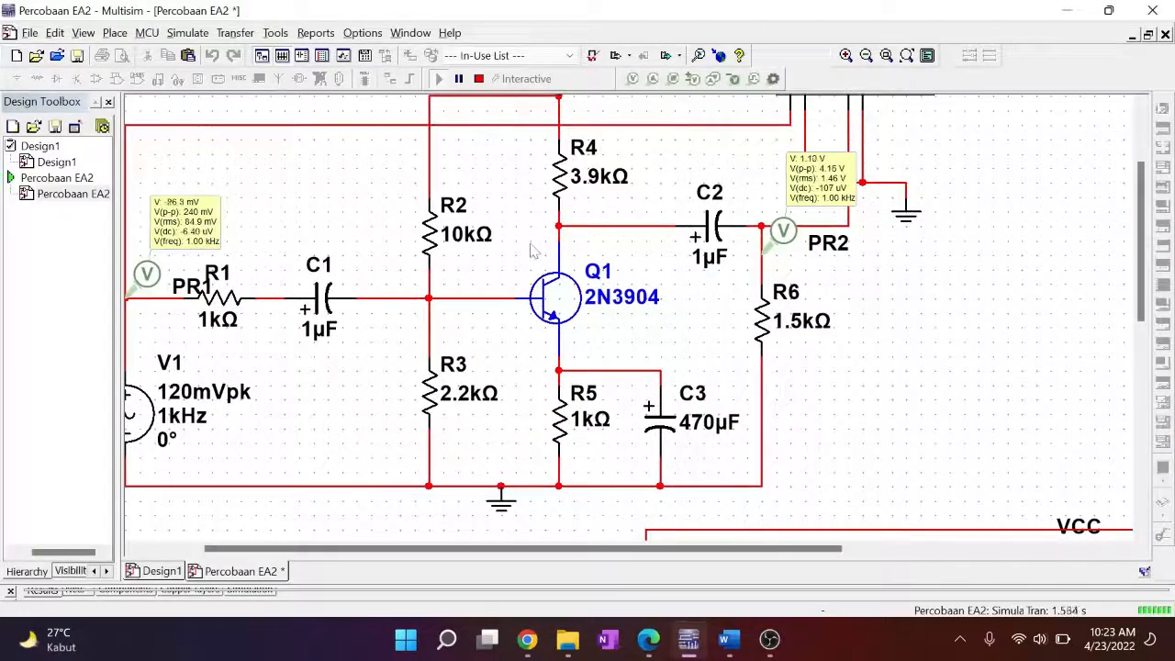
scroll(542, 285, up, 1)
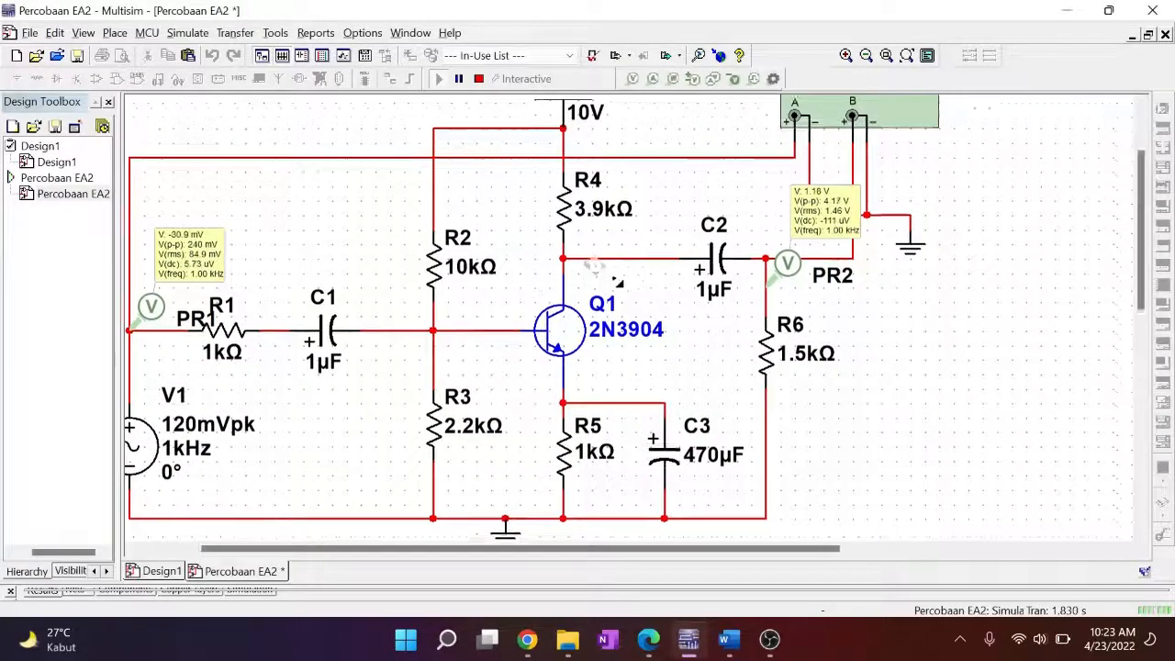
scroll(602, 267, down, 1)
scroll(601, 266, right, 1)
scroll(600, 276, down, 1)
drag(518, 219, 550, 247)
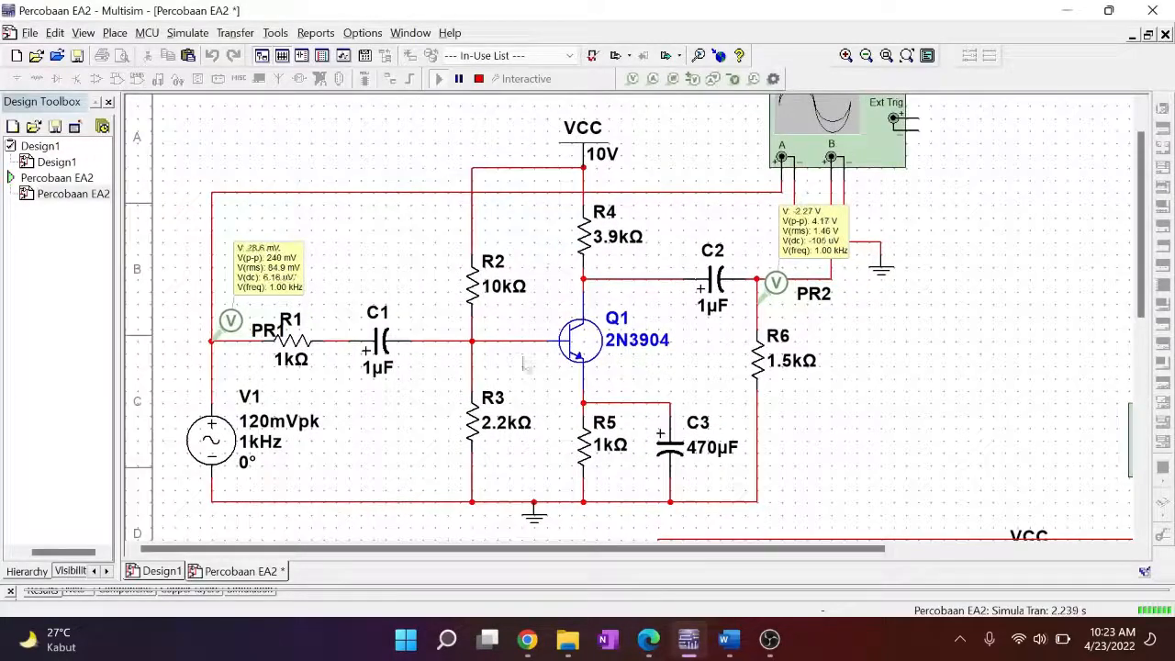